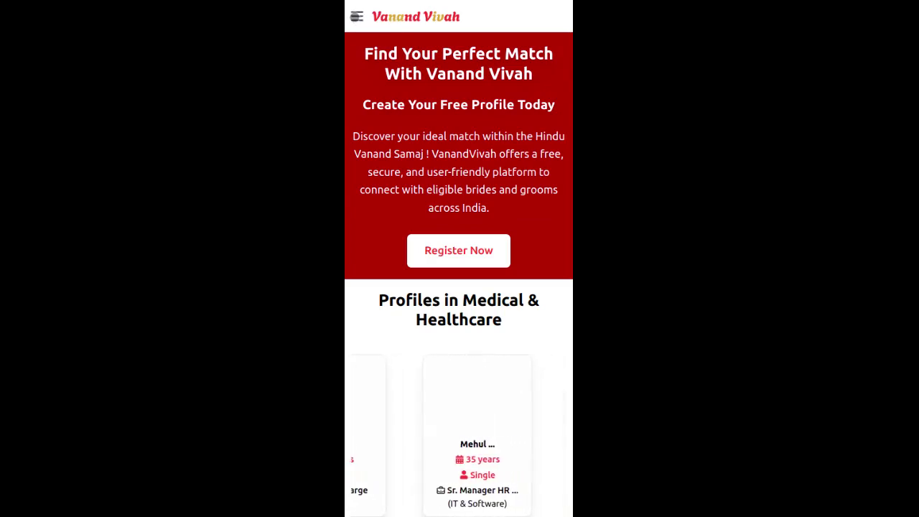
Step: Open the hamburger navigation menu on the Vanand Vivah home page
left_click(357, 17)
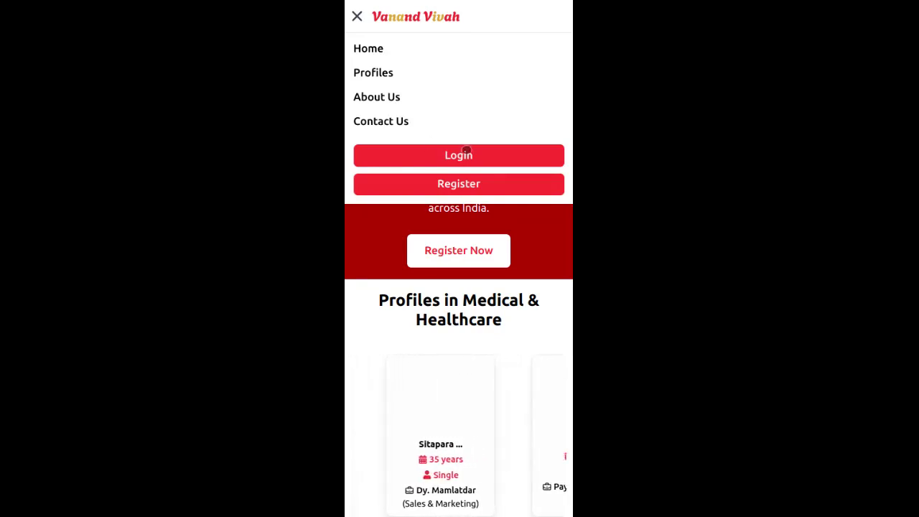
Step: Log in with the account email and password, ticking the 'I'm not a robot' check
left_click(468, 156)
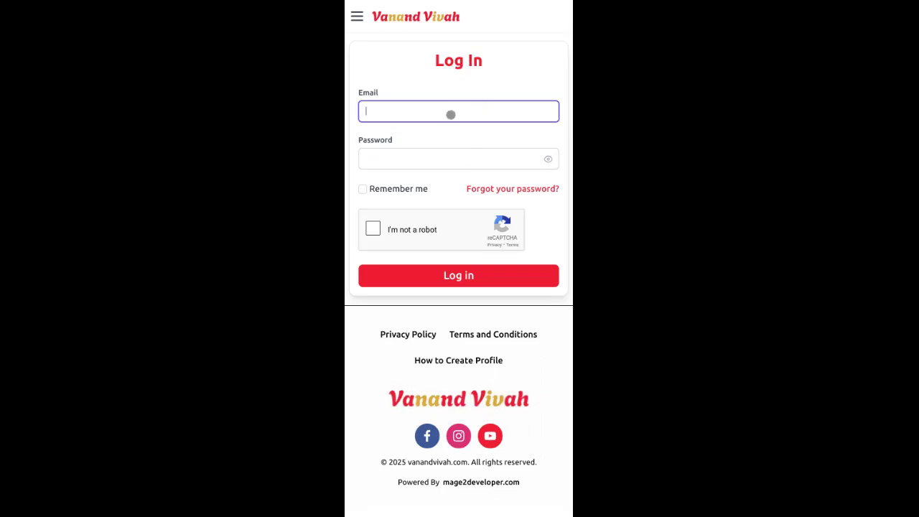
left_click(451, 115)
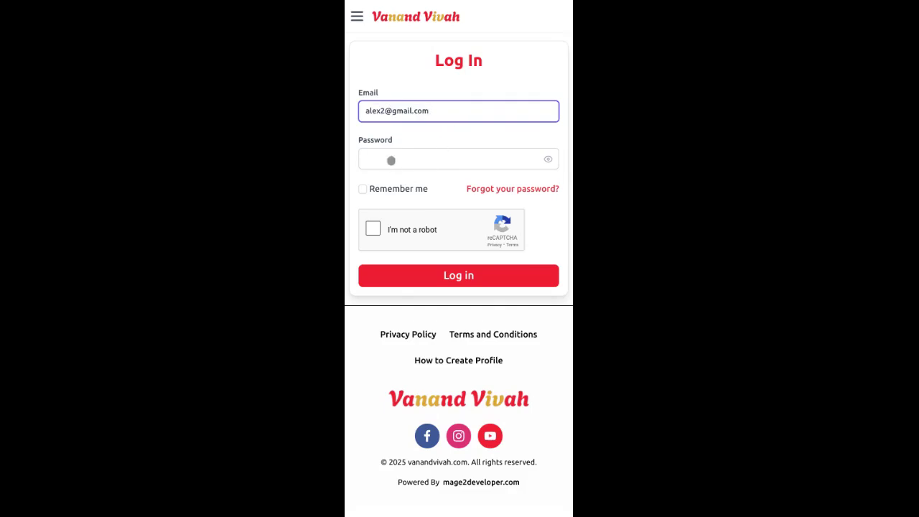
left_click(390, 158)
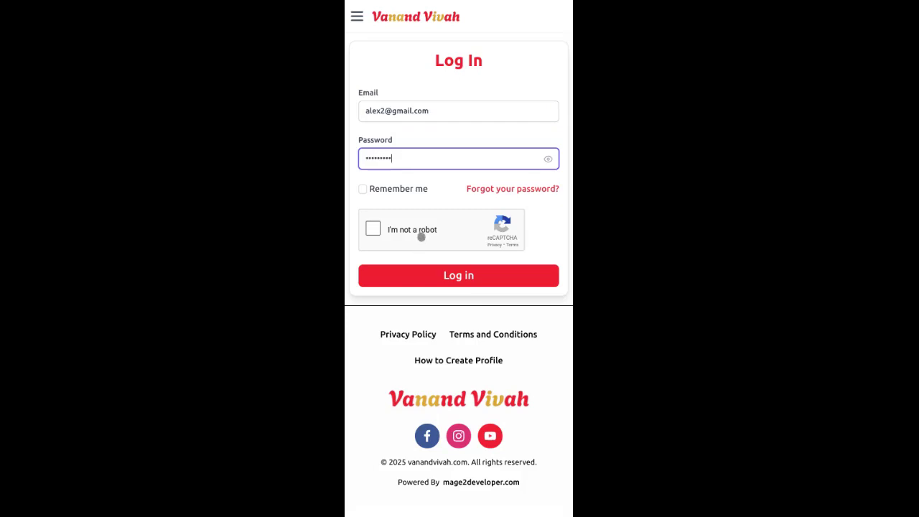
left_click(401, 230)
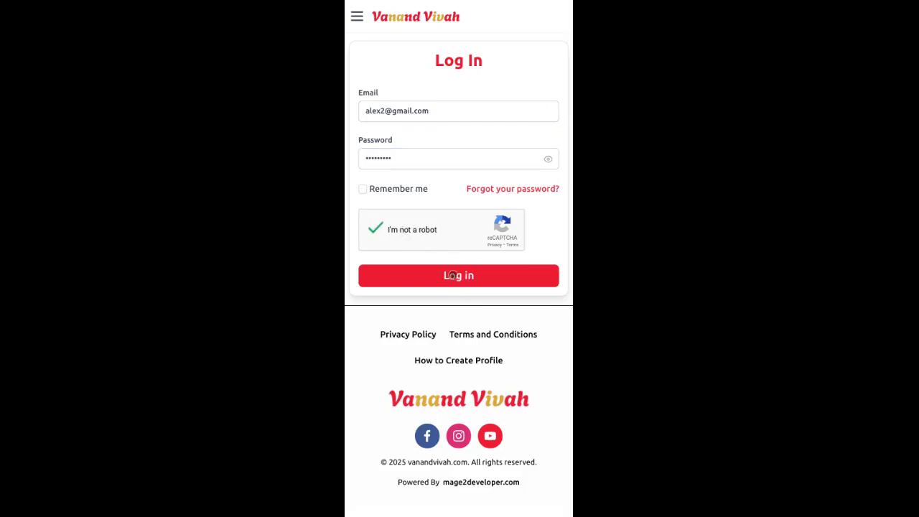
left_click(451, 275)
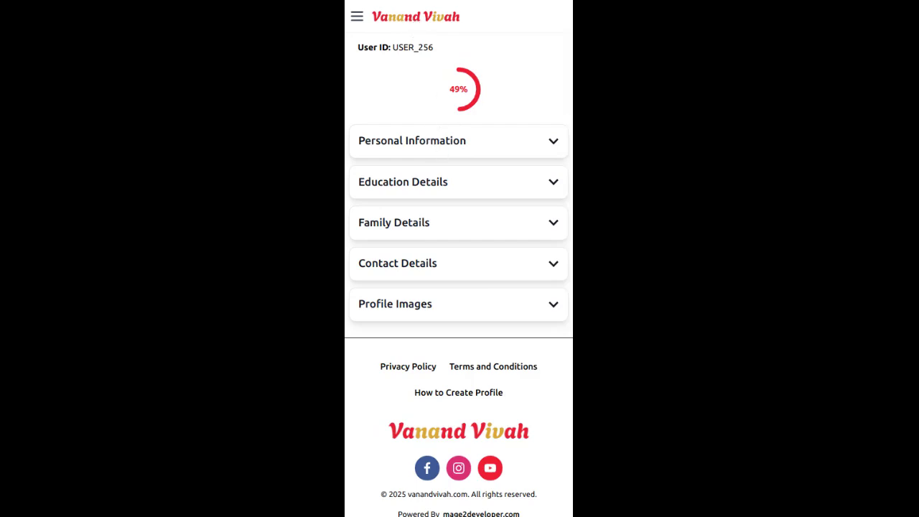
Step: Expand the Personal Information section of the profile
left_click(431, 142)
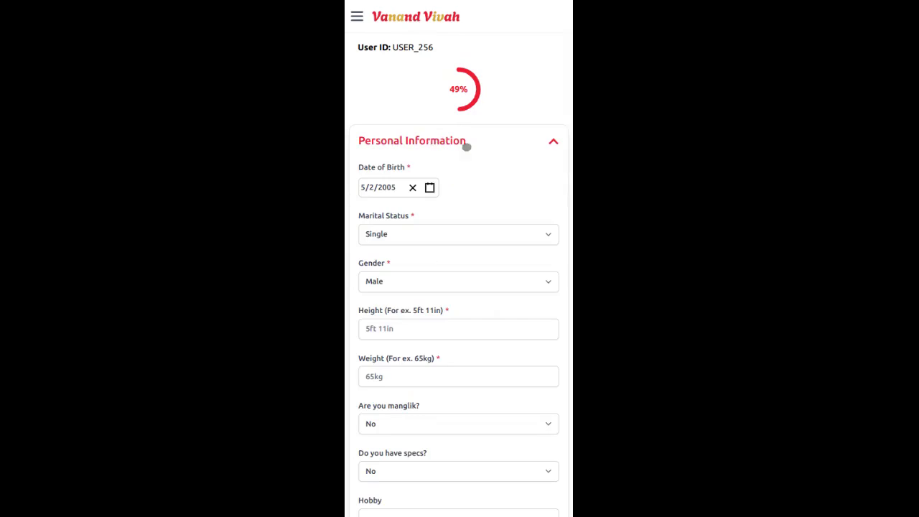
Step: Set the height to 5ft 2in and the weight to 65kg
left_click_drag(471, 168, 503, 154)
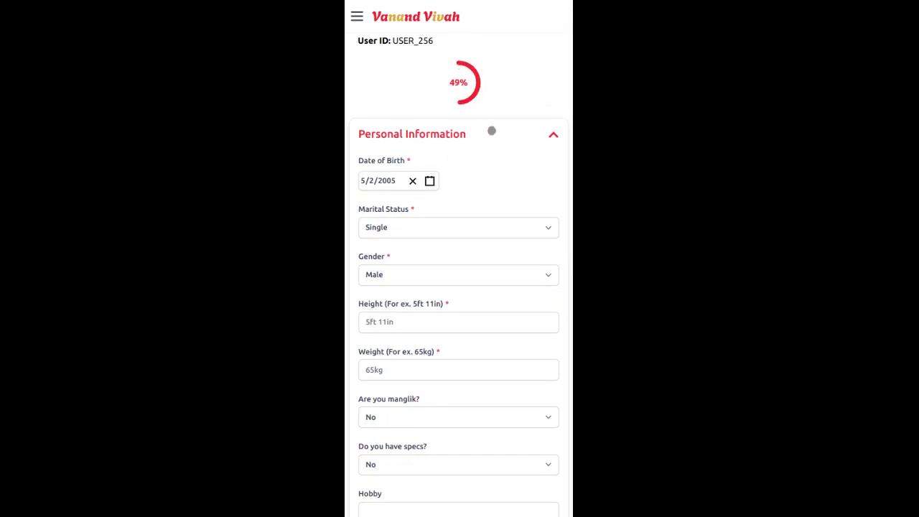
left_click_drag(491, 130, 497, 49)
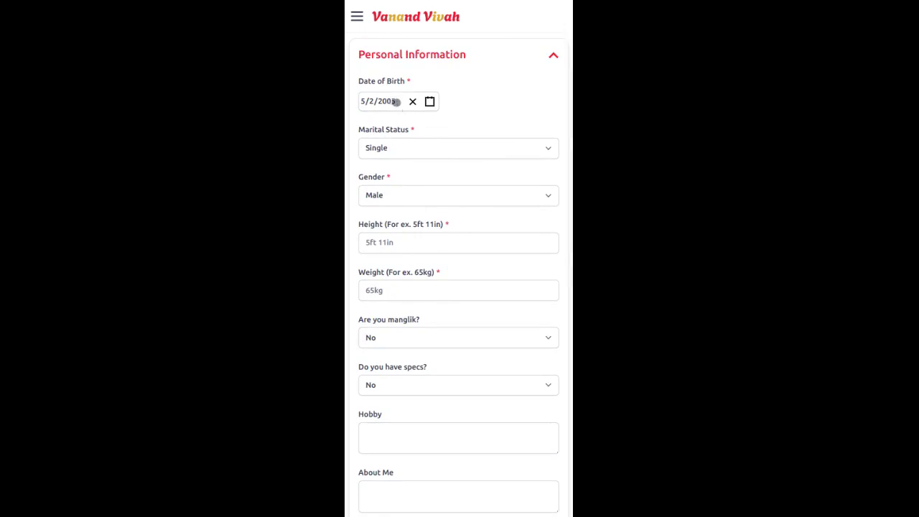
left_click_drag(400, 126, 401, 119)
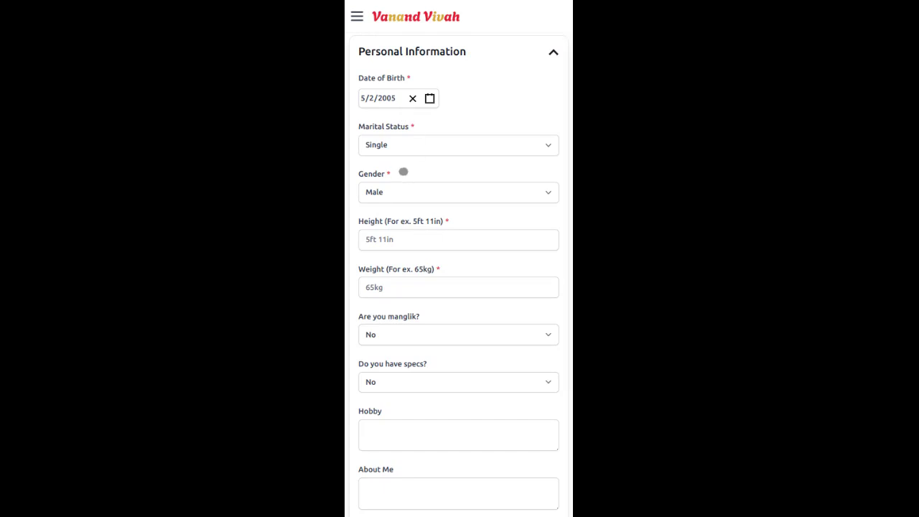
left_click_drag(402, 172, 400, 150)
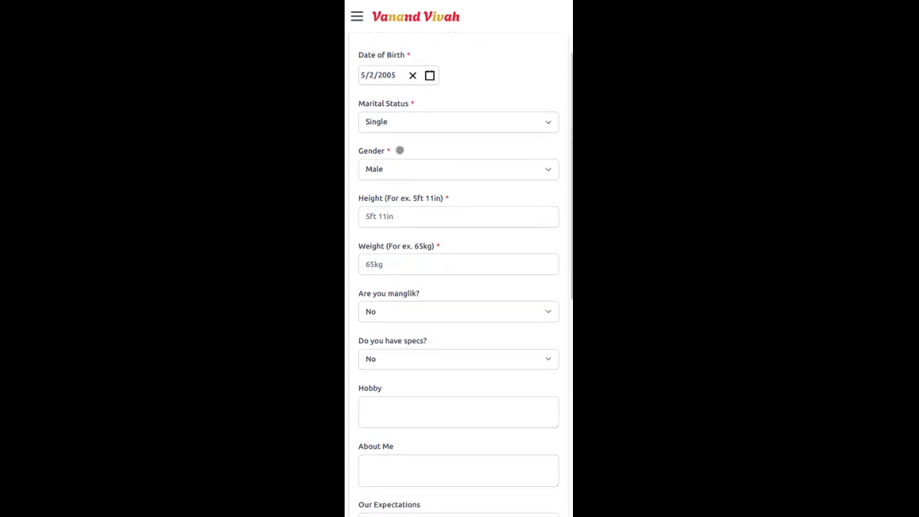
left_click(374, 216)
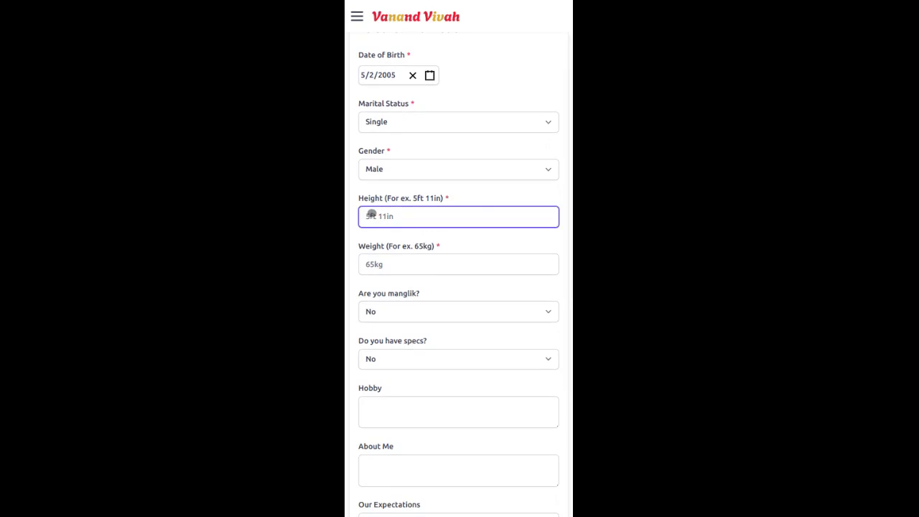
left_click(412, 272)
left_click(402, 261)
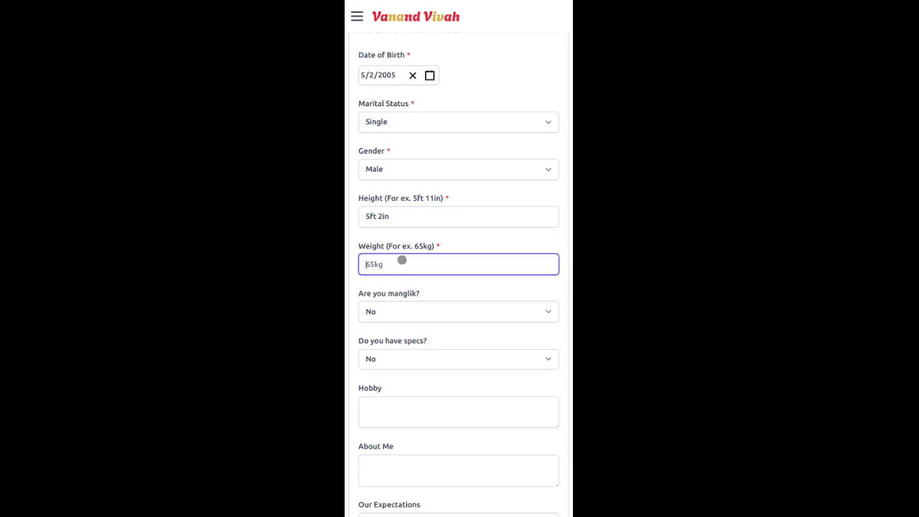
left_click(414, 273)
Step: Answer Yes to 'Do you have specs?'
left_click_drag(396, 289, 421, 189)
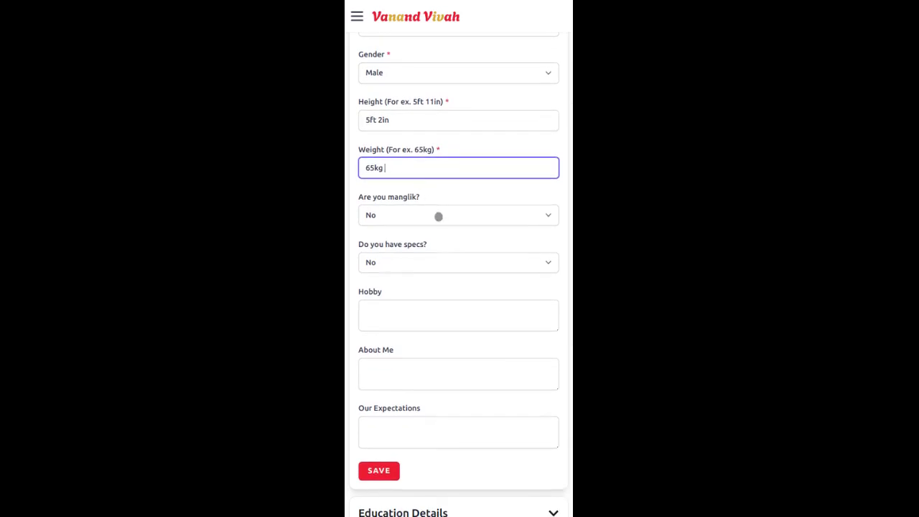
left_click(438, 216)
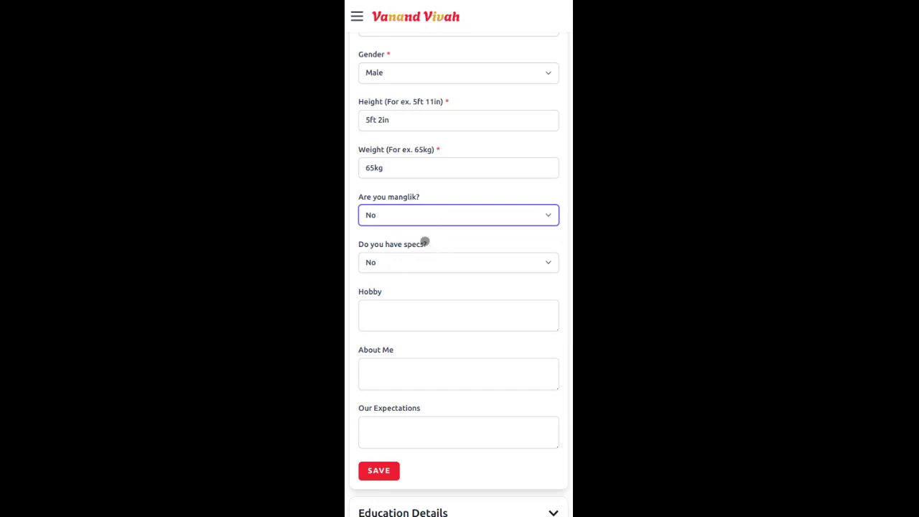
left_click_drag(424, 240, 425, 197)
left_click(416, 223)
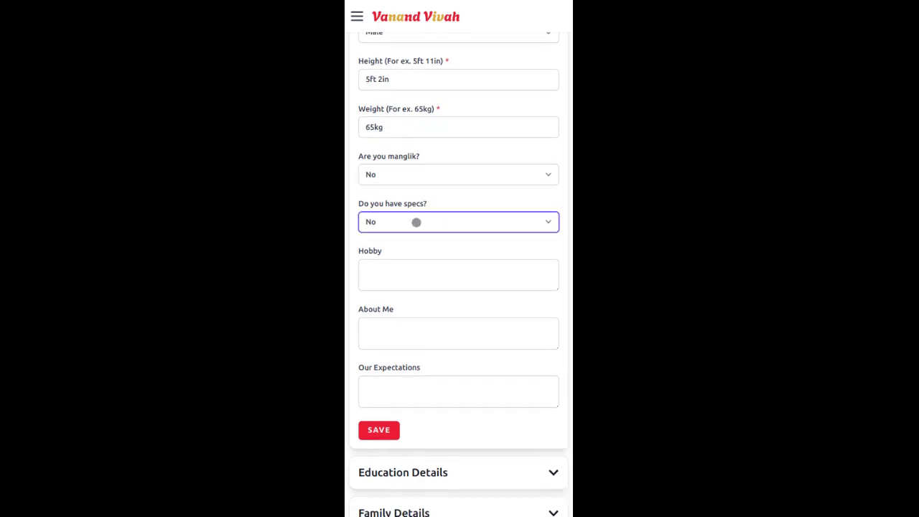
left_click(412, 241)
left_click_drag(421, 251, 444, 196)
left_click(444, 220)
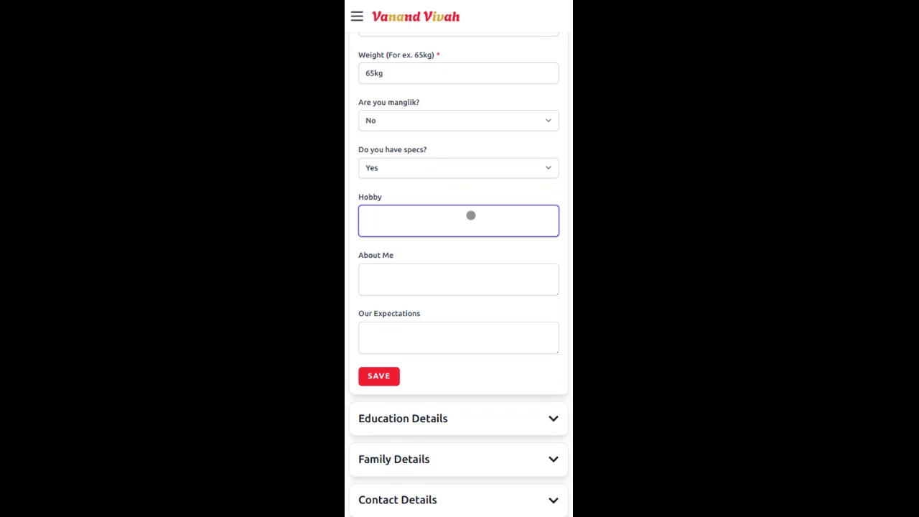
Step: Enter hobbies 'Reading, Writing', an About Me introduction and 'Caring' expectations, then save
type("Reading, Writing")
scroll(490, 247, "down", 1)
left_click(485, 247)
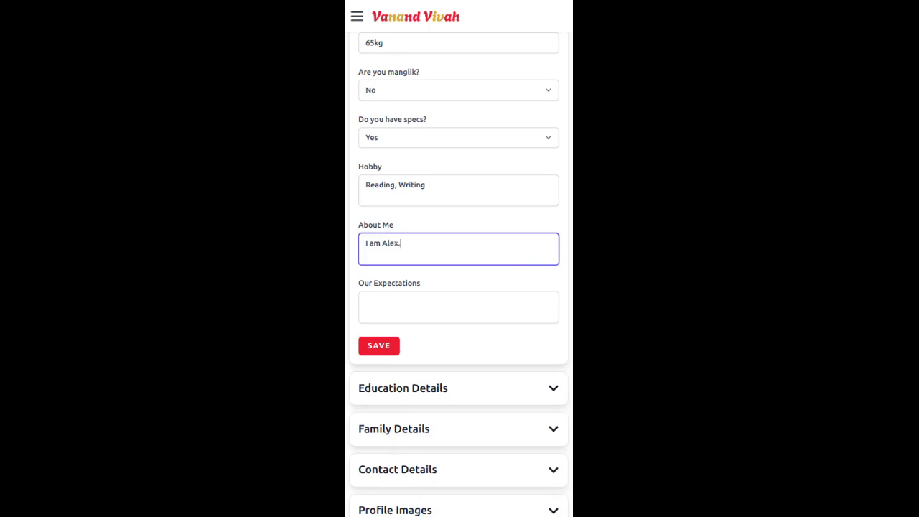
left_click(462, 302)
left_click_drag(460, 287, 452, 228)
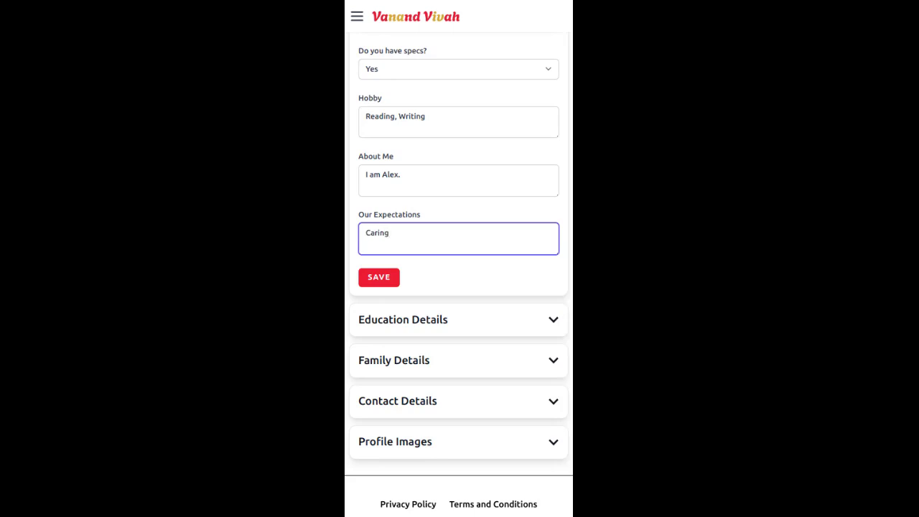
left_click(372, 280)
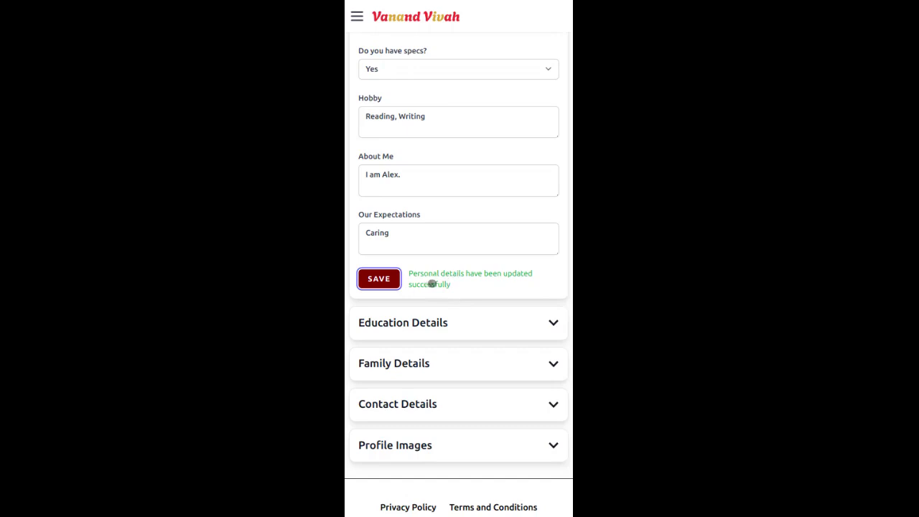
scroll(481, 265, "up", 5)
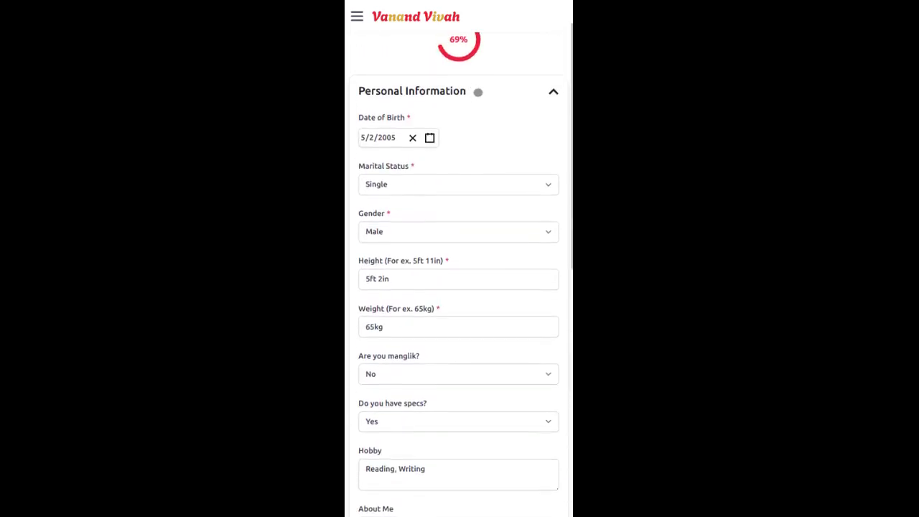
scroll(476, 90, "up", 1)
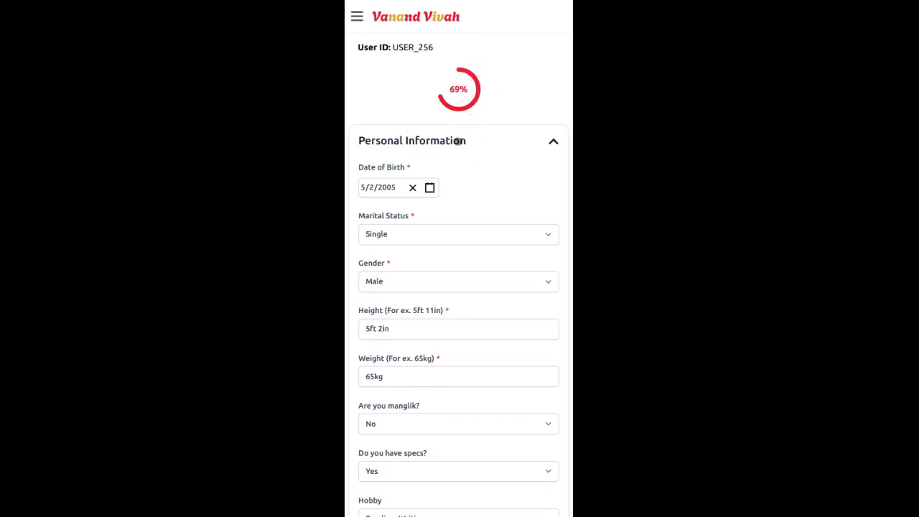
Step: In Education Details, enter 150000 as Family Income (Monthly) and save
left_click(458, 142)
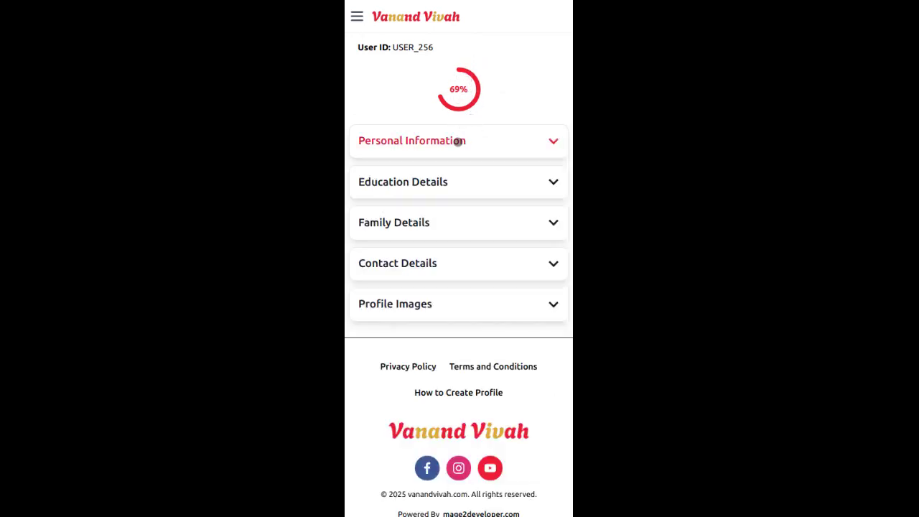
left_click_drag(375, 158, 380, 150)
left_click(387, 176)
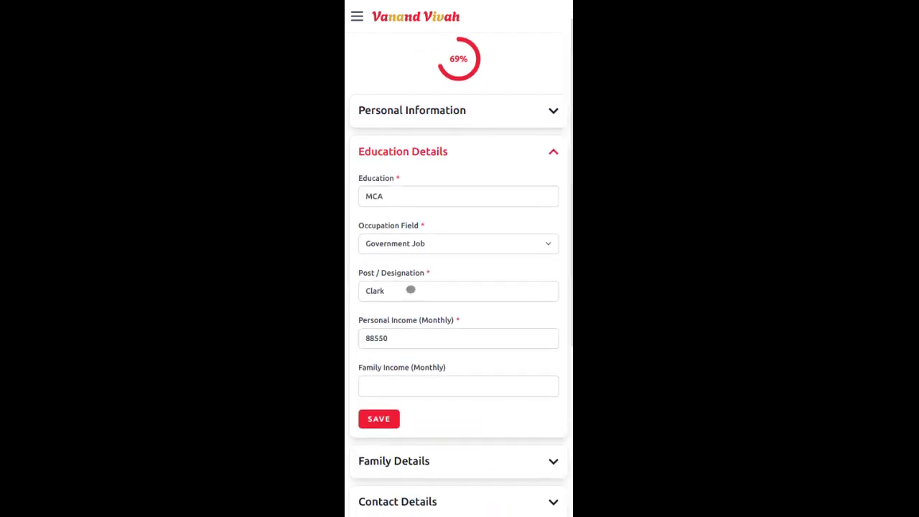
left_click(406, 384)
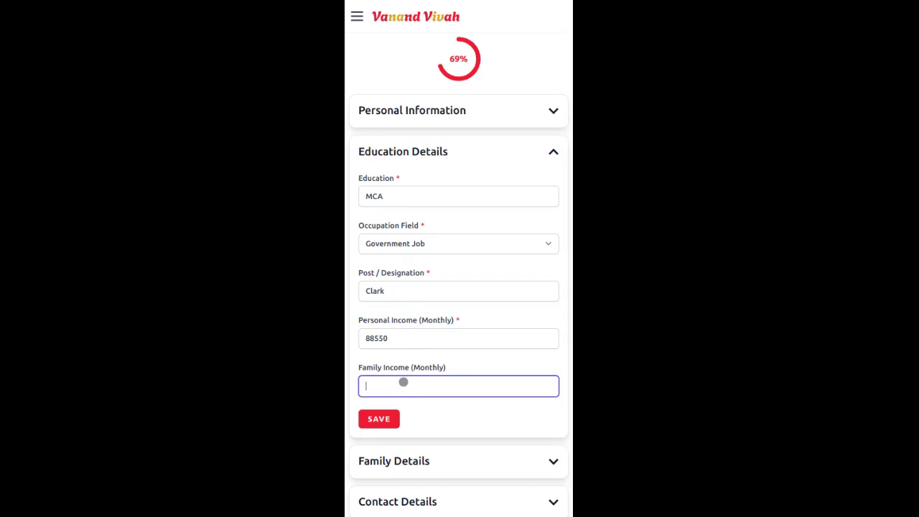
type("150000")
left_click(379, 422)
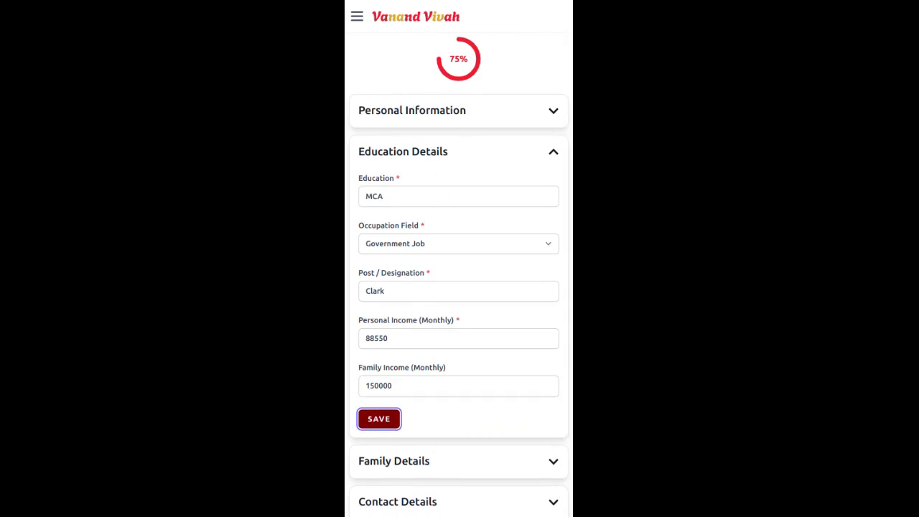
left_click(435, 152)
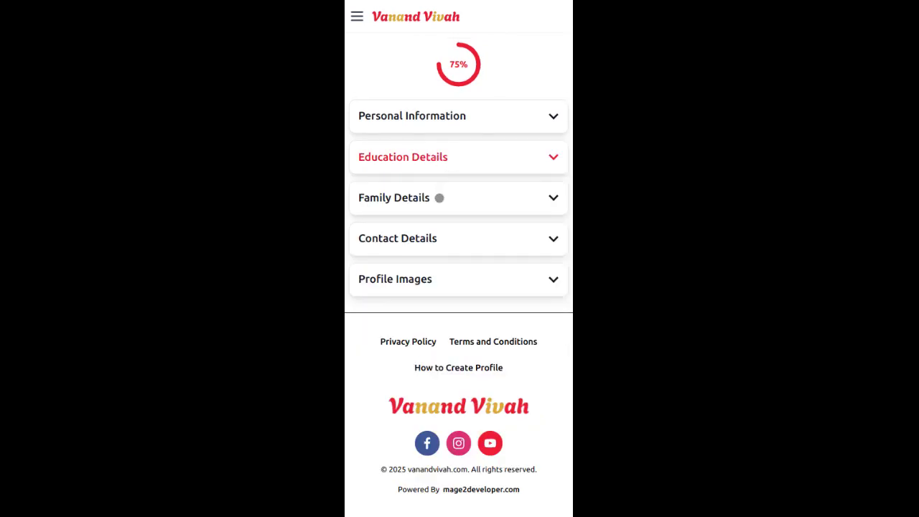
Step: Expand Family Details and type the brother's name into Brother's Name
left_click(440, 198)
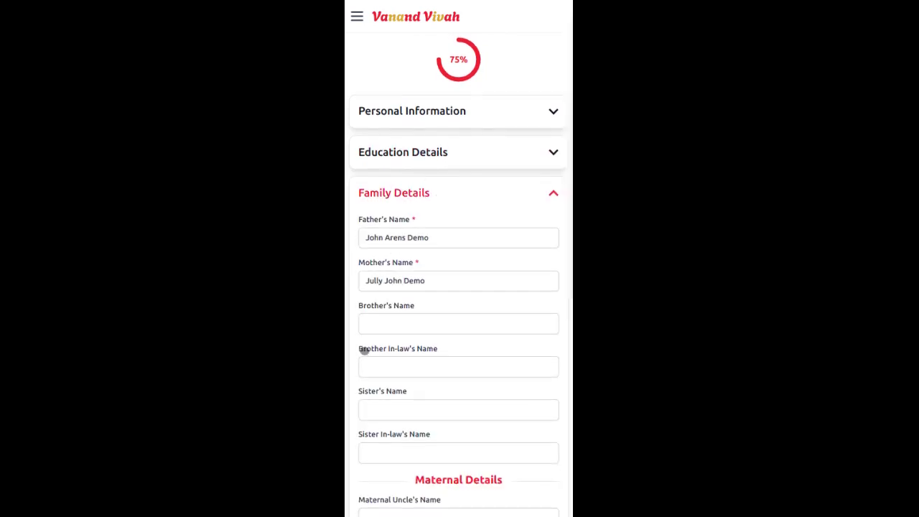
left_click_drag(416, 189, 422, 100)
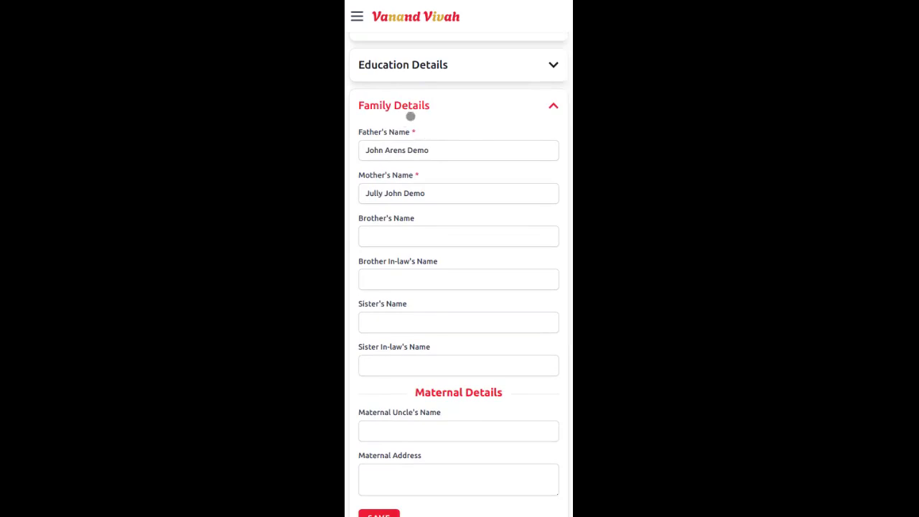
left_click(421, 238)
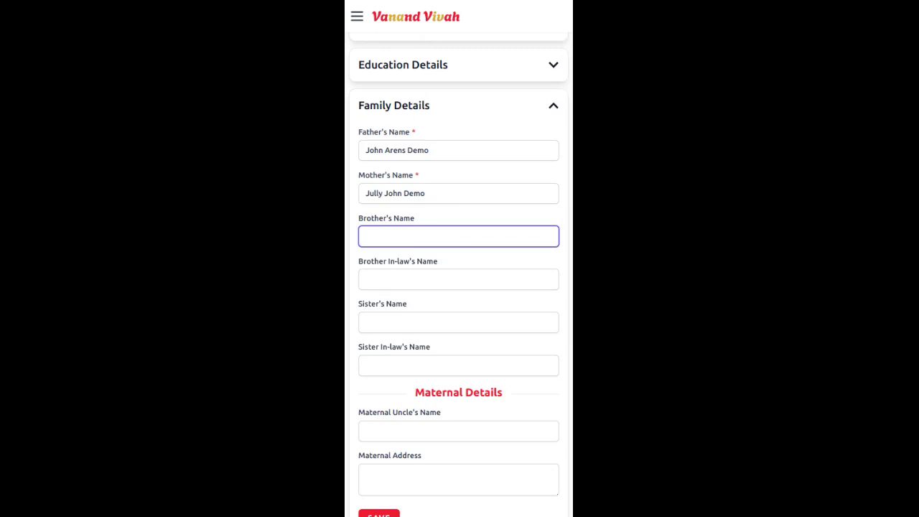
left_click_drag(443, 259, 460, 355)
left_click_drag(451, 140, 439, 254)
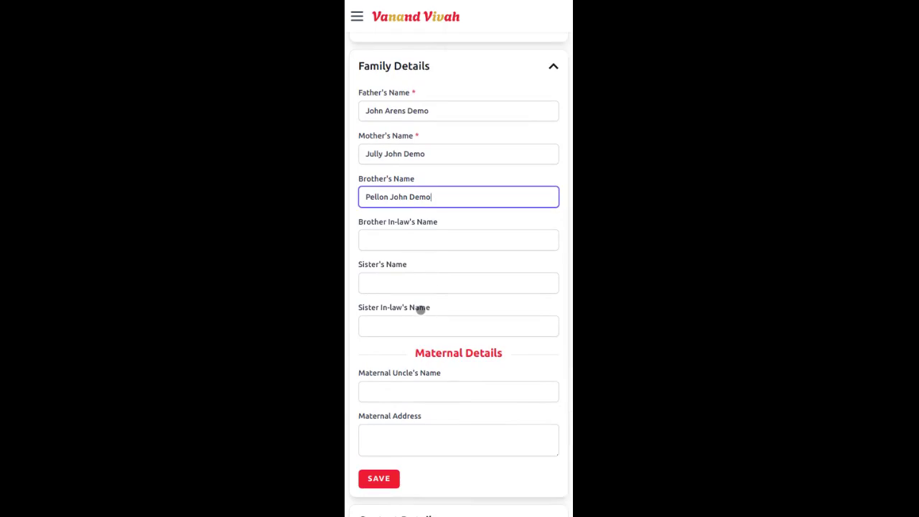
left_click_drag(421, 307, 423, 263)
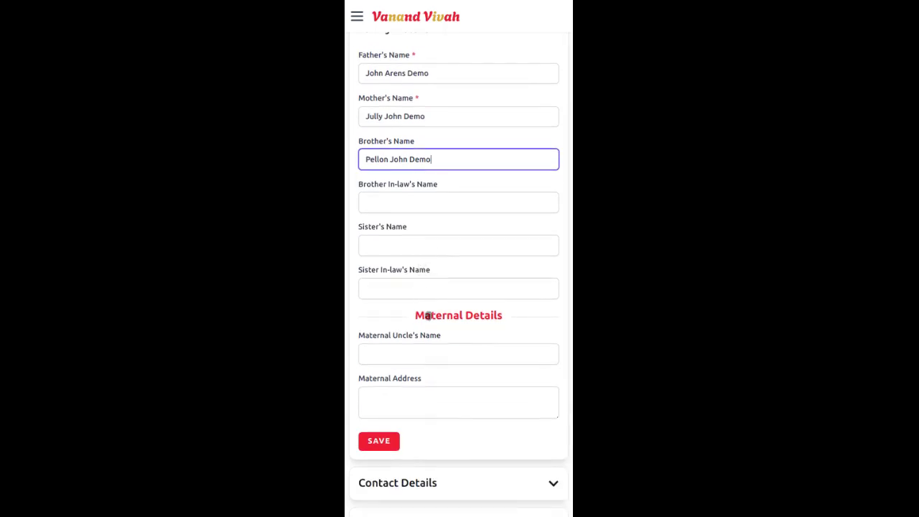
left_click_drag(430, 316, 443, 238)
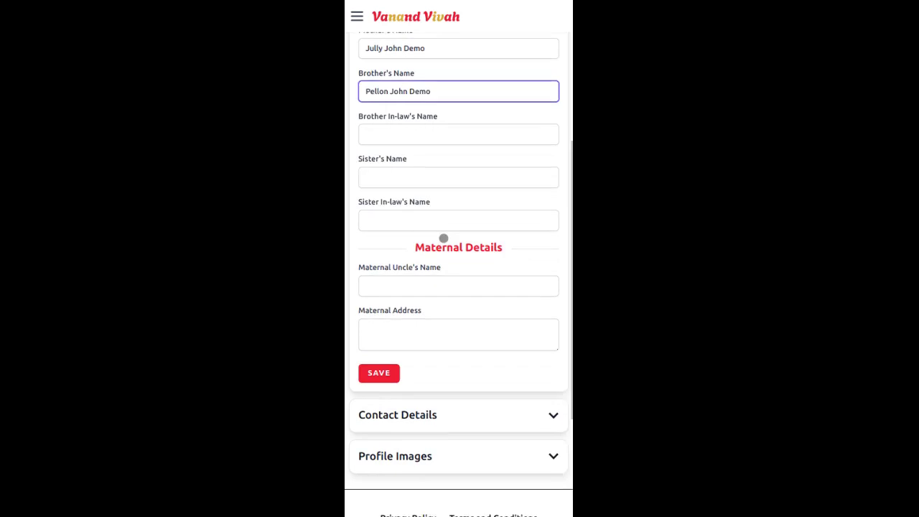
Step: Enter the maternal uncle's name and maternal address 'USA', then save family details
left_click(477, 288)
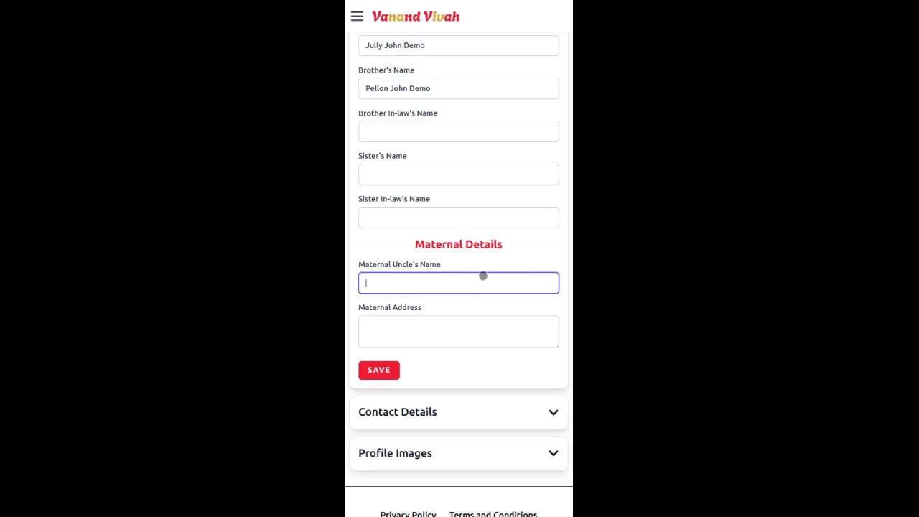
left_click(486, 321)
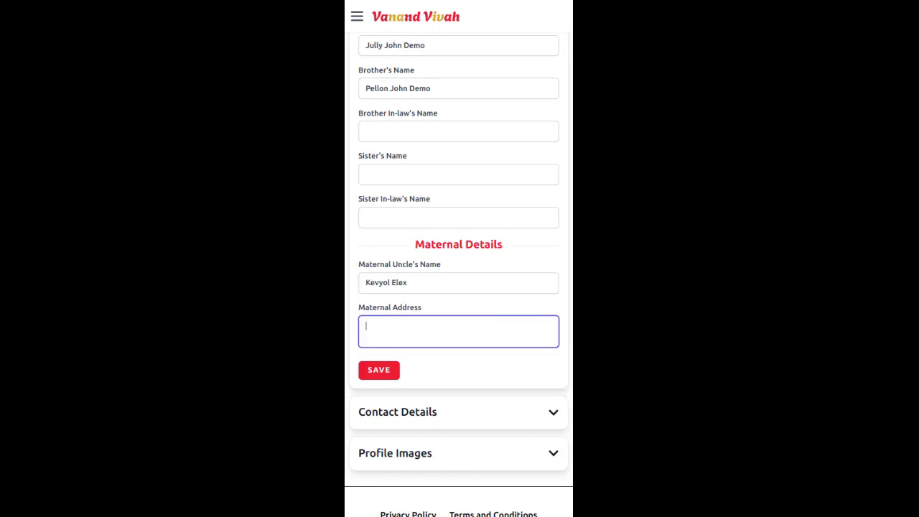
type("USA")
left_click(395, 368)
left_click(487, 208)
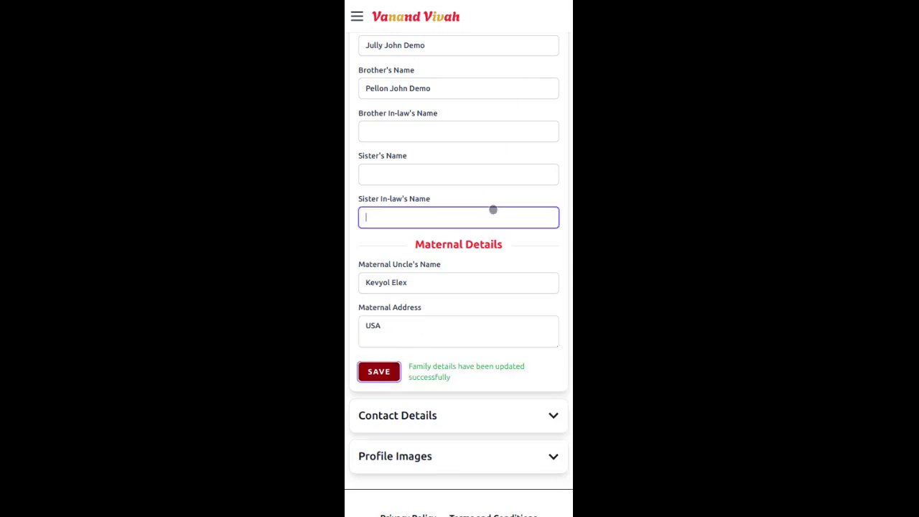
Step: Expand Contact Details and enter the father's mobile number
left_click(421, 423)
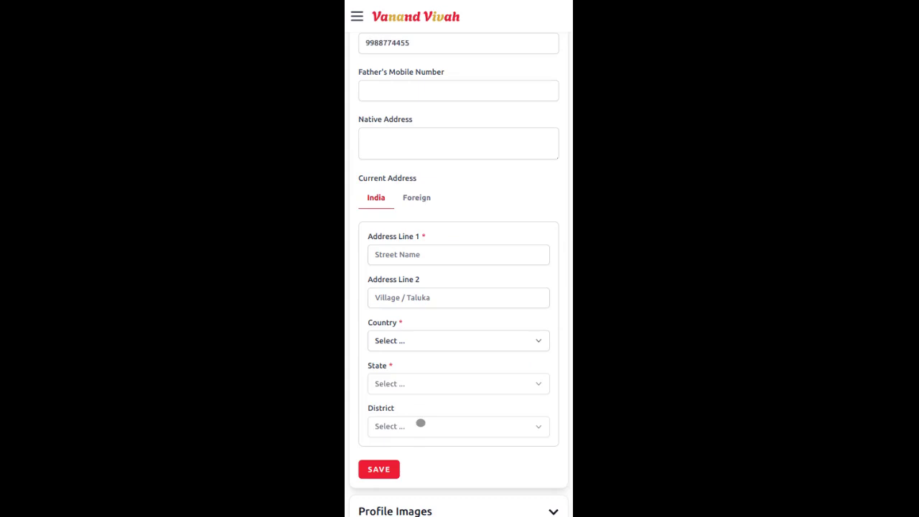
left_click_drag(448, 142, 452, 221)
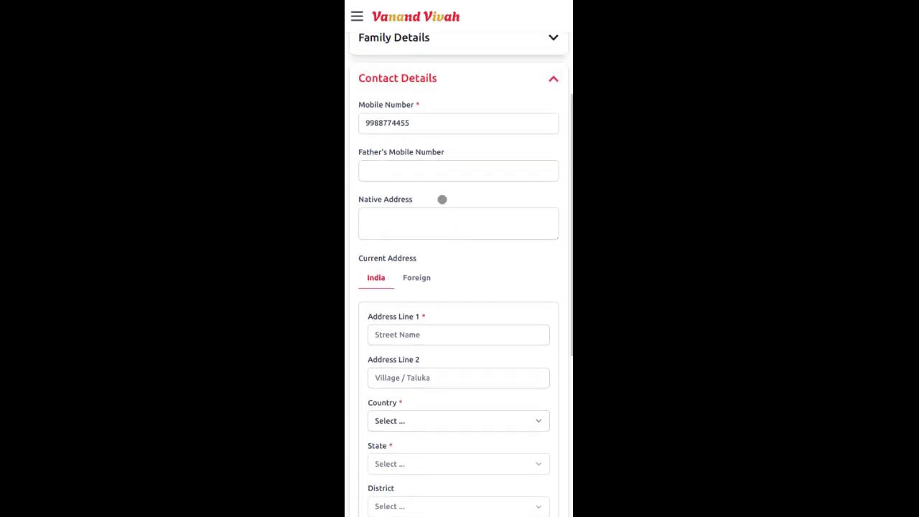
left_click(442, 169)
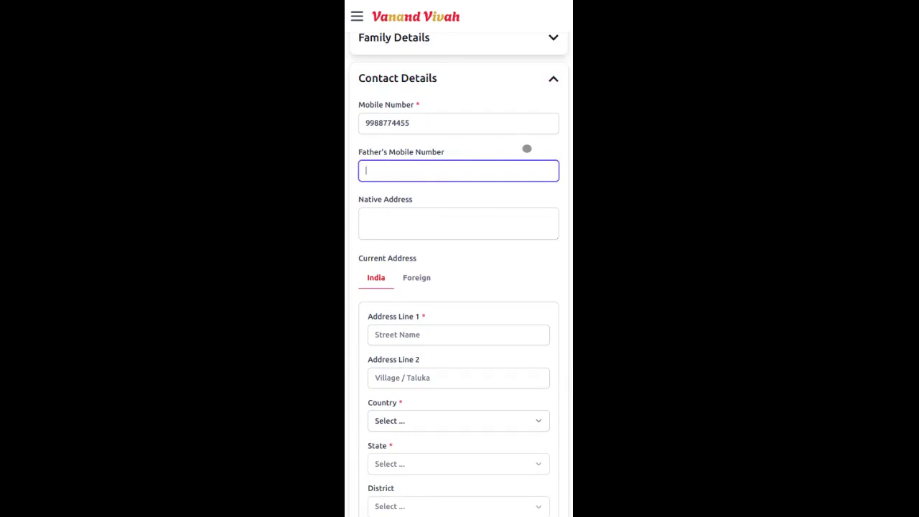
Step: Set the native address to 'Gujarat, India'
left_click(420, 234)
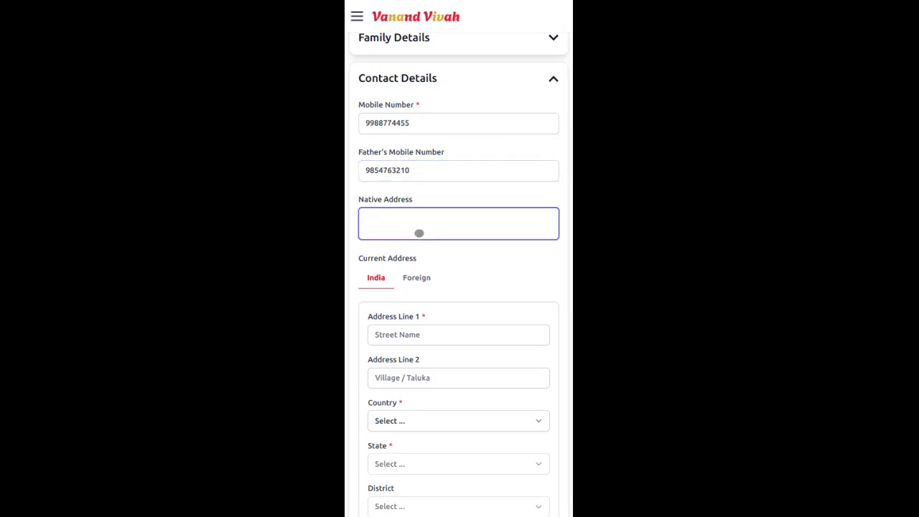
type("India")
key("Home")
type("Gujarat,")
left_click_drag(378, 248, 366, 164)
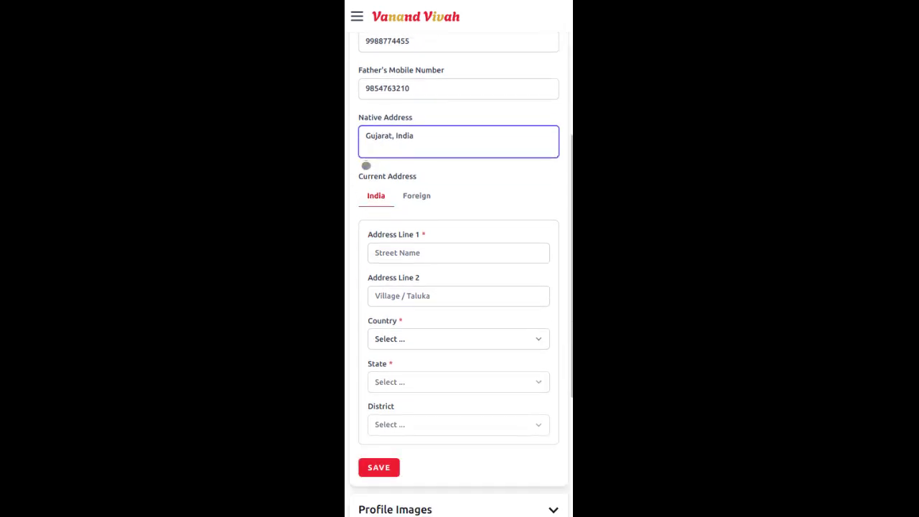
left_click_drag(498, 197, 489, 162)
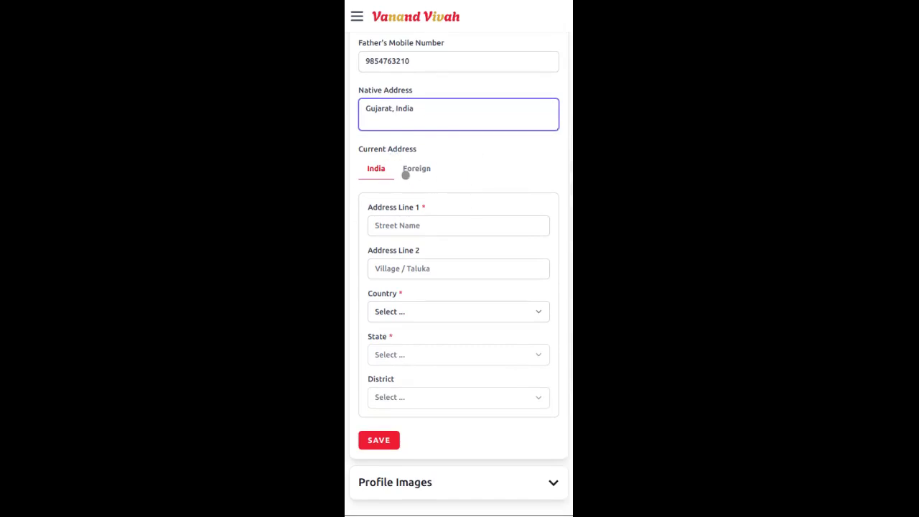
Step: Fill in current Address Line 1 and Address Line 2 with the street address
left_click(390, 226)
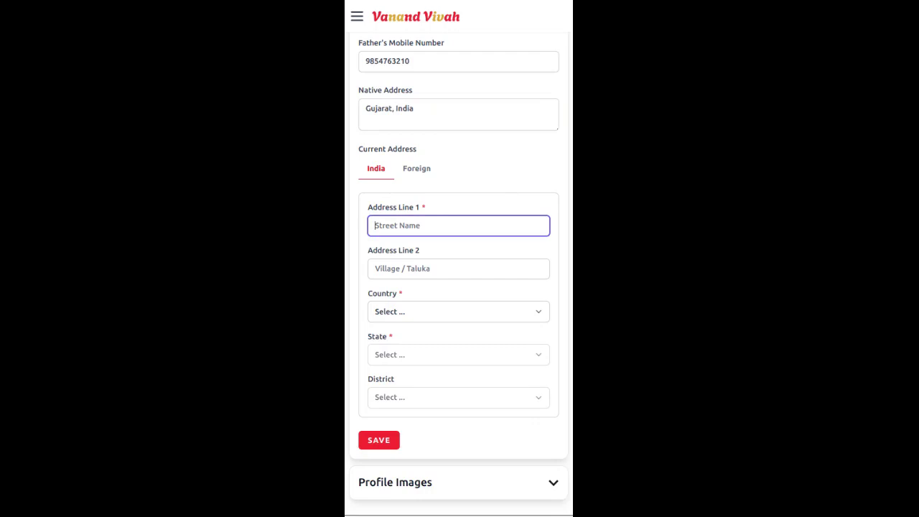
left_click(428, 269)
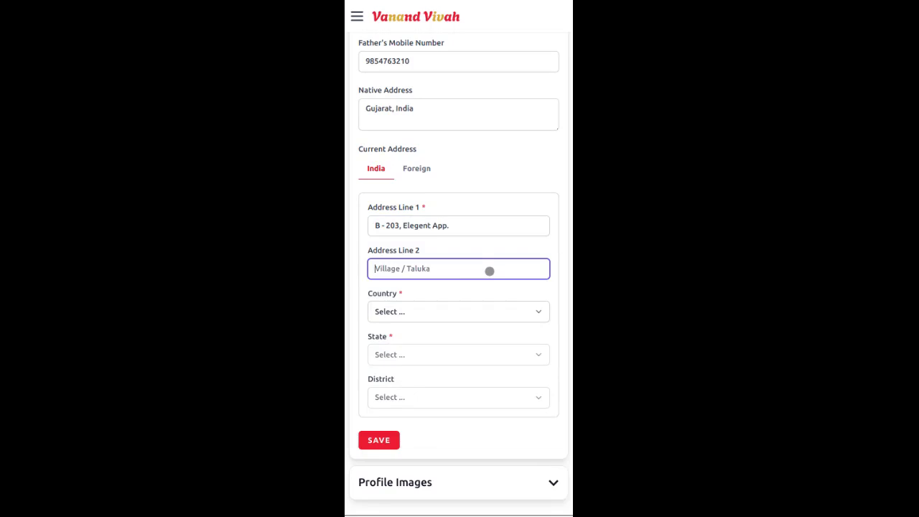
Step: Choose country India, state Gujarat, district Ahmedabad, and save the contact details
left_click(385, 302)
left_click(410, 277)
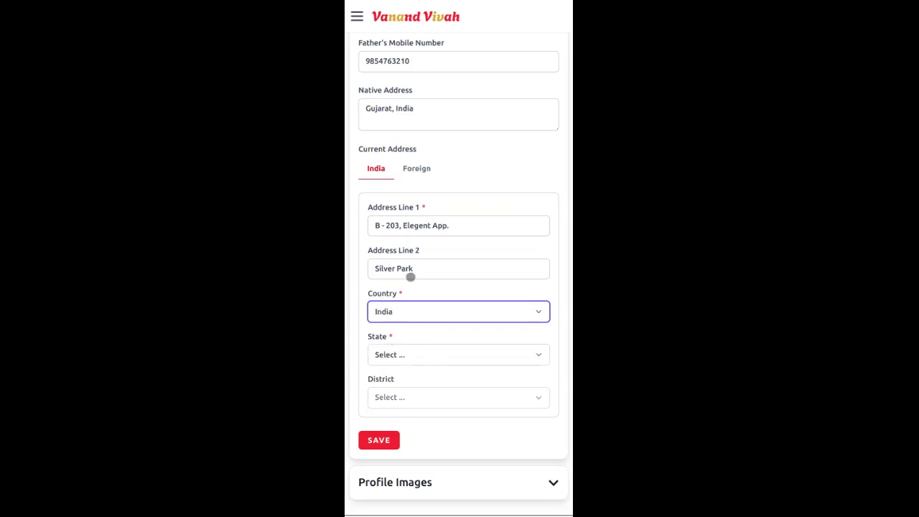
scroll(419, 251, "down", 1)
left_click(405, 327)
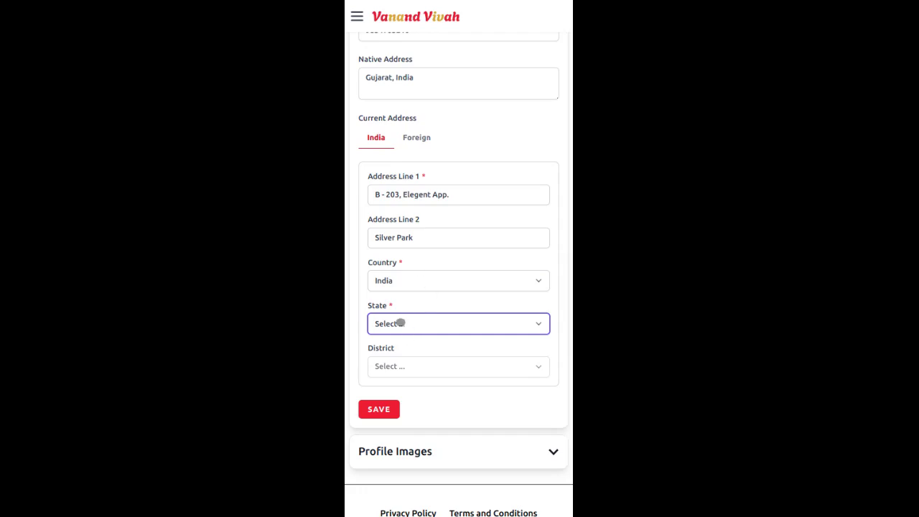
left_click(401, 441)
left_click(408, 365)
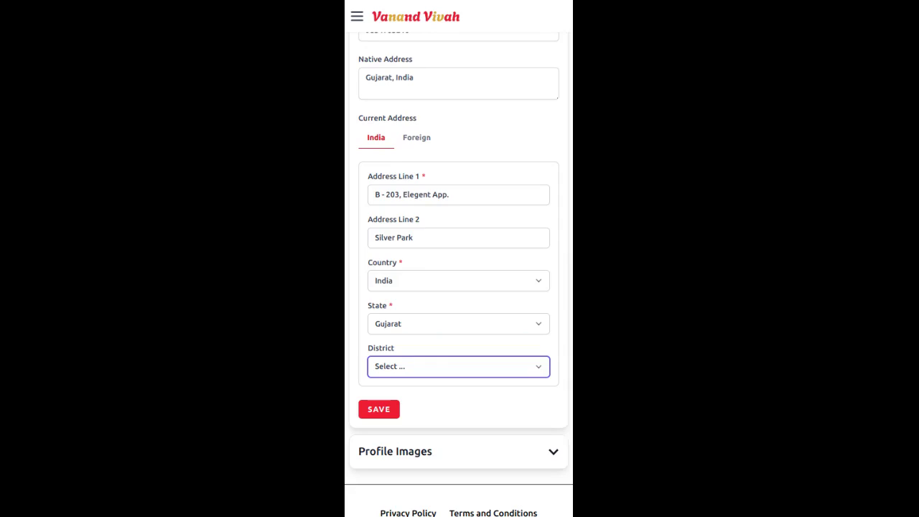
left_click(413, 287)
left_click(380, 410)
Step: Expand the Profile Images section
scroll(445, 178, "up", 3)
scroll(451, 195, "down", 6)
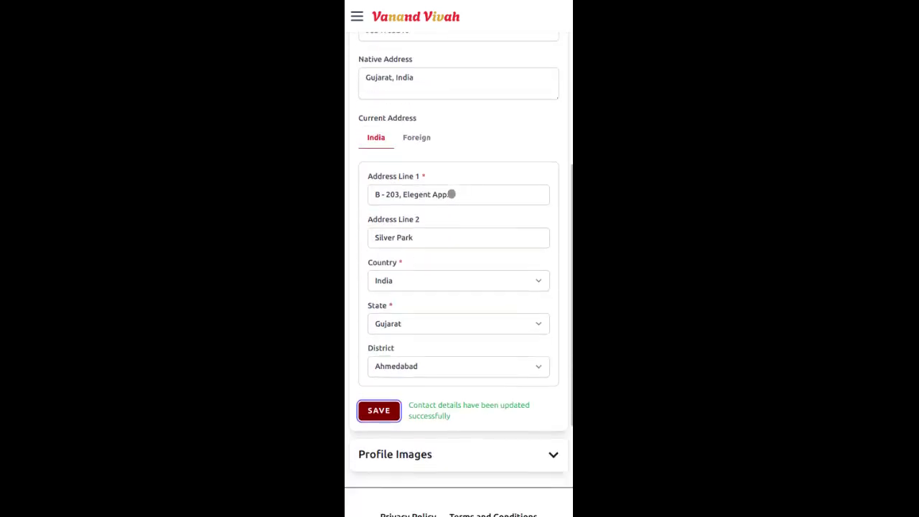
left_click(386, 336)
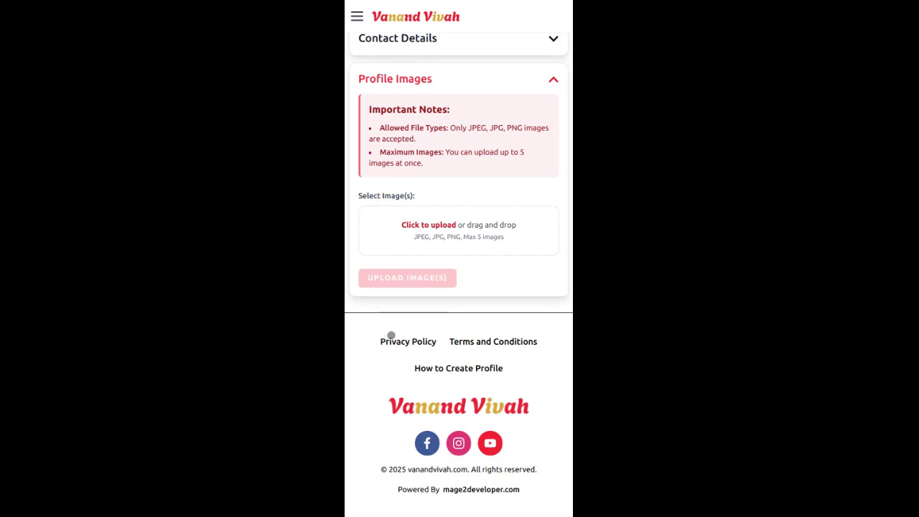
Step: Choose a profile photo file and upload it to the Profile Images section
scroll(534, 224, "up", 1)
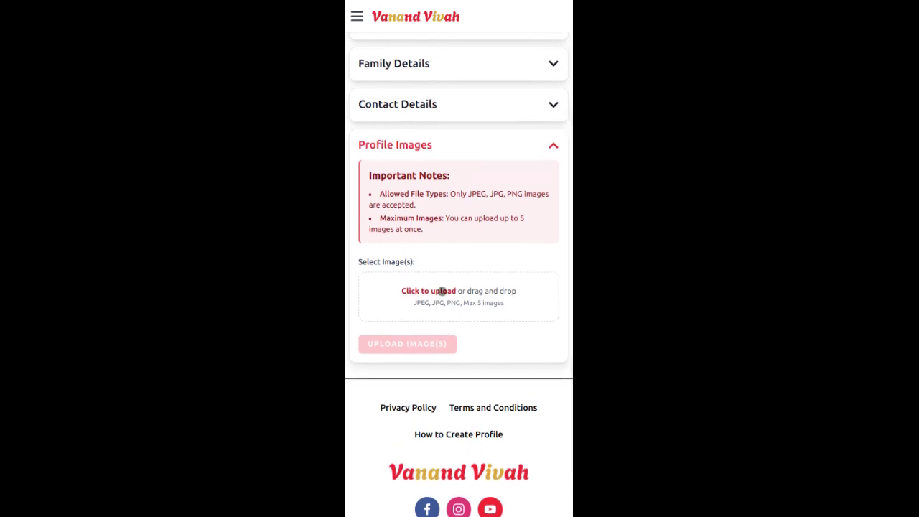
left_click(443, 290)
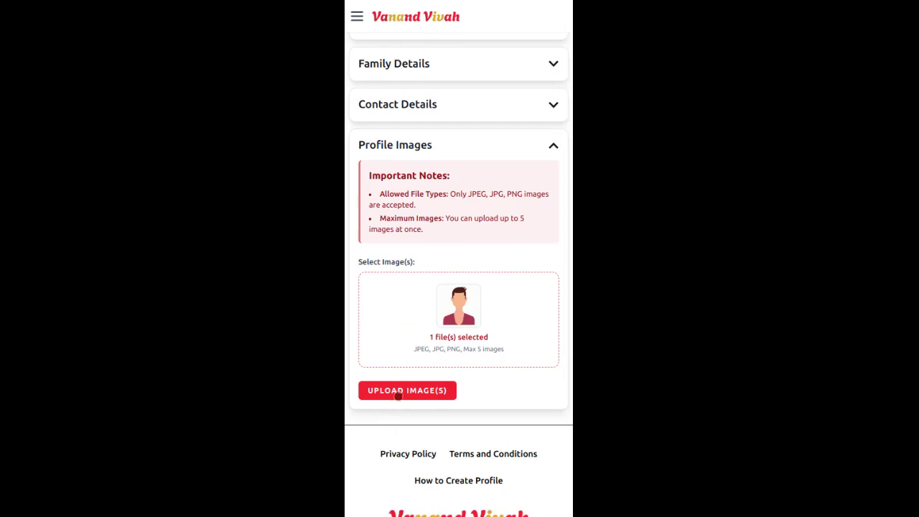
left_click(399, 392)
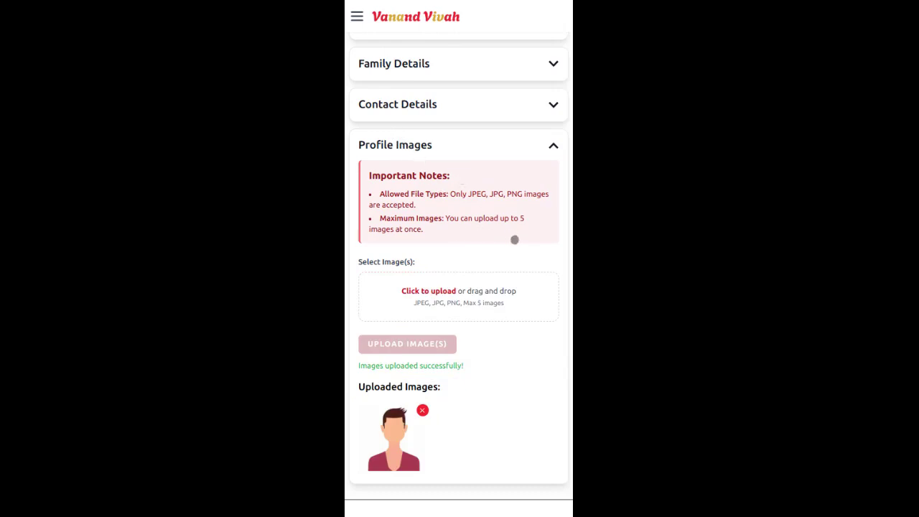
Step: Collapse the Profile Images section to reveal the 100% profile completion ring
left_click(515, 148)
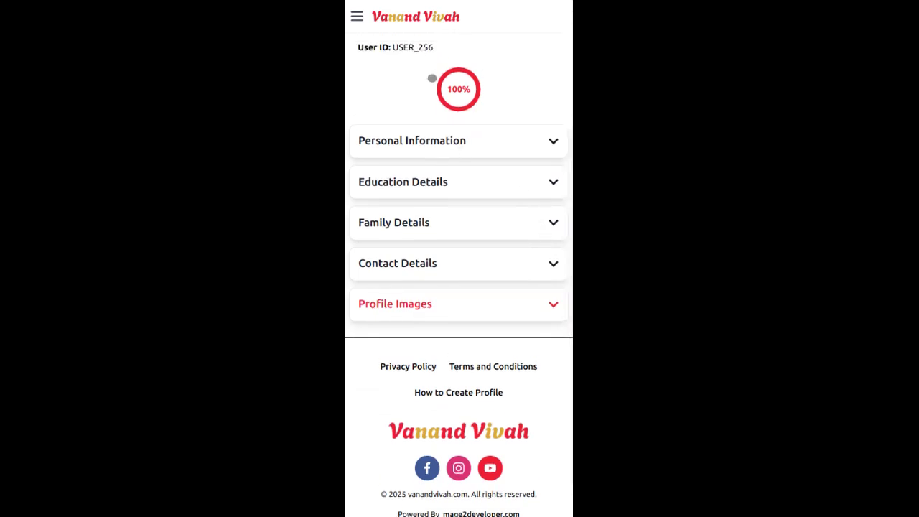